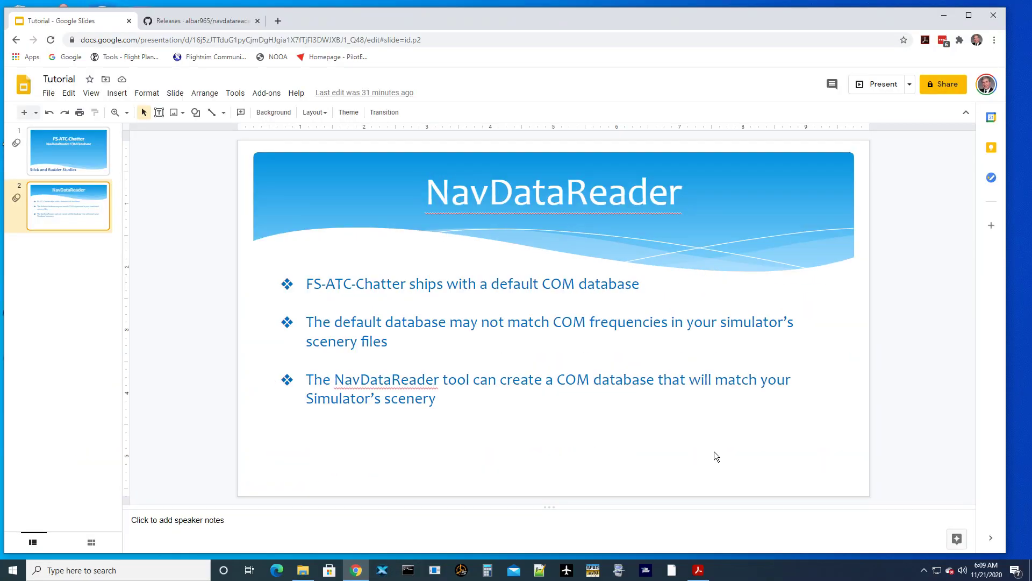
Download Navdatareader-win-1.0.21.beta.zip from the Version 1.0.21.beta assets on the navdatareader GitHub releases page
click(221, 27)
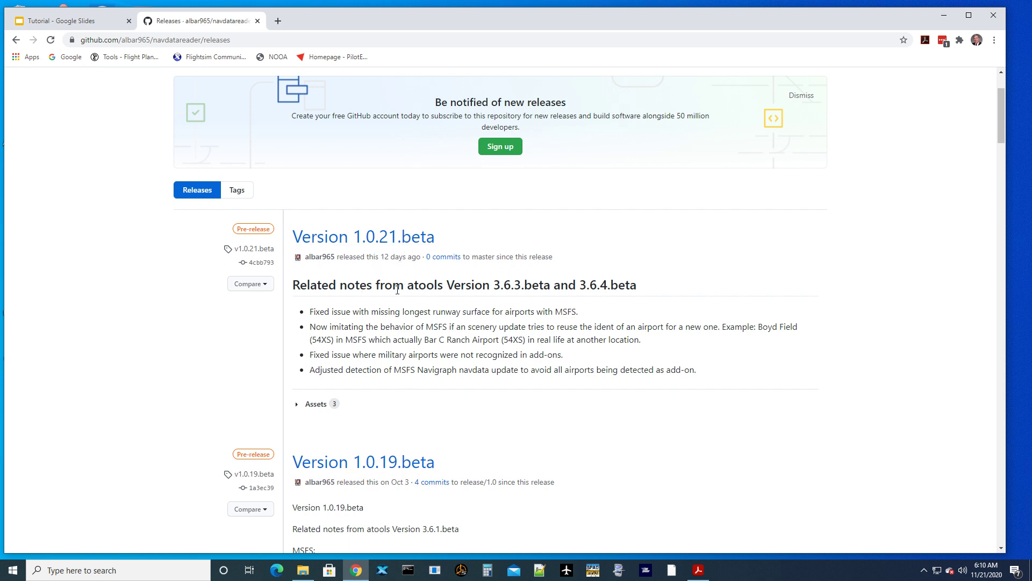
click(301, 412)
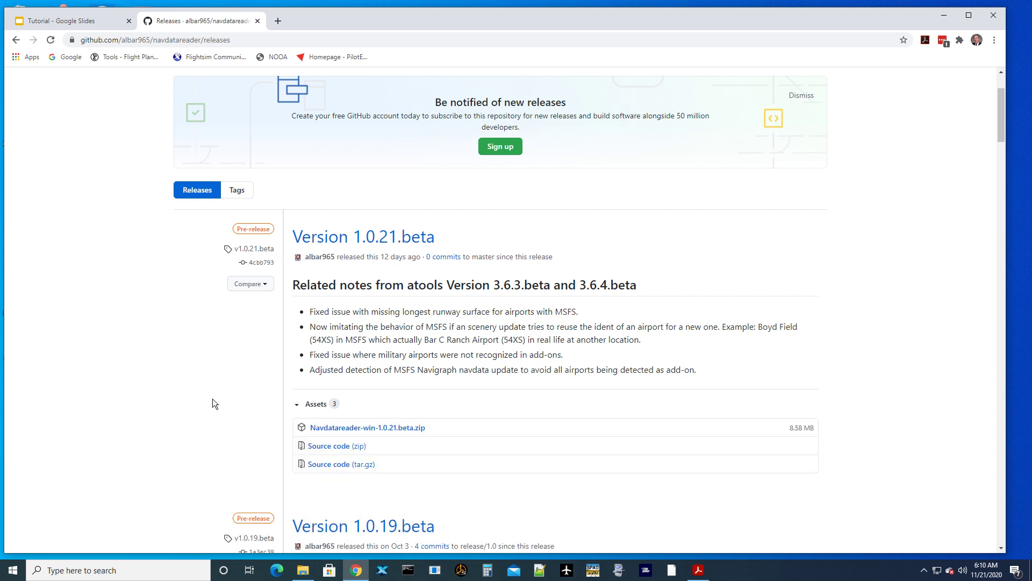
click(397, 428)
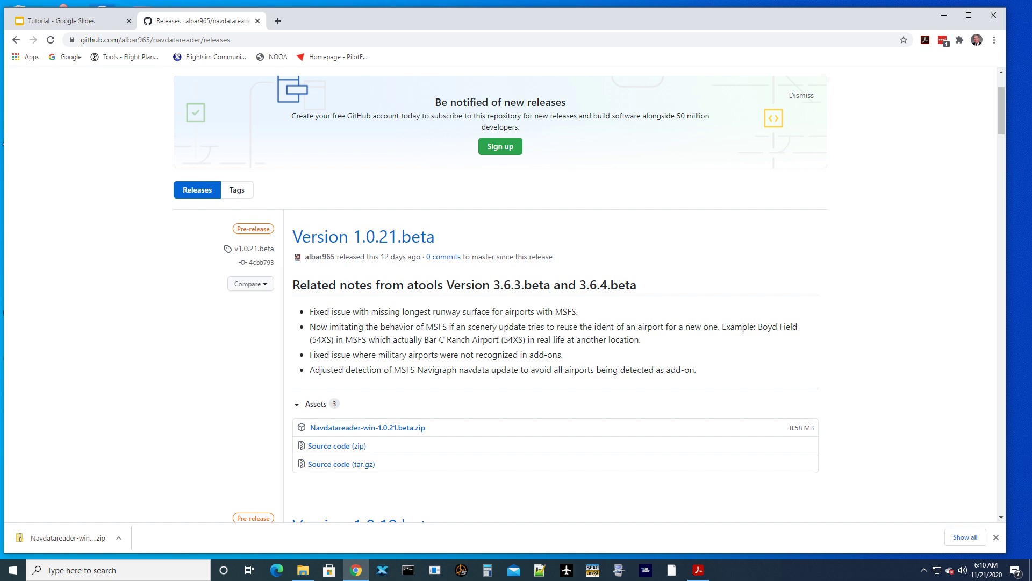
Switch to File Explorer, extract Navdatareader-win-1.0.21.beta.zip directly into the Downloads folder with 7-Zip, and delete the zip archive
click(303, 570)
drag(374, 260, 524, 89)
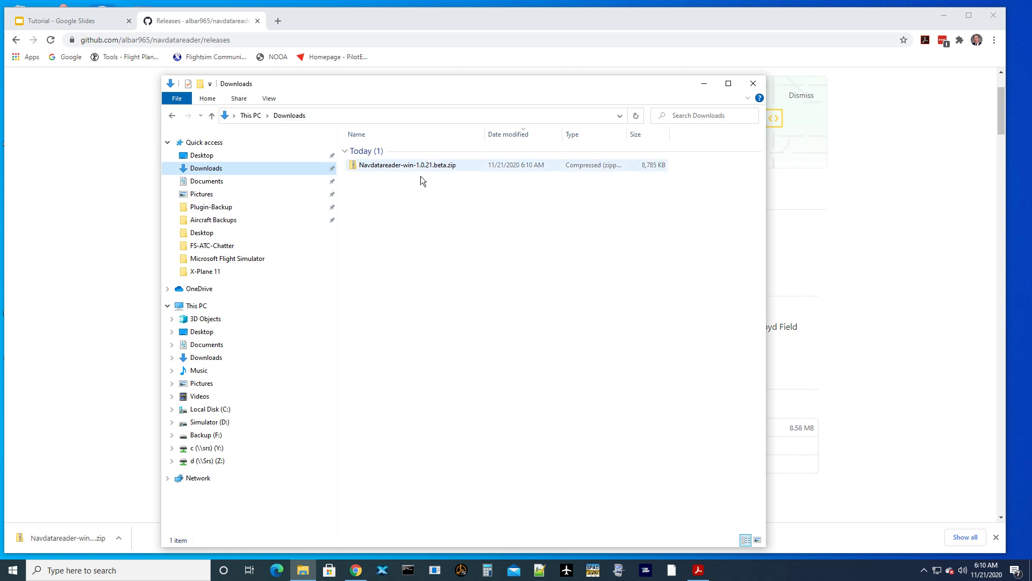
right_click(402, 168)
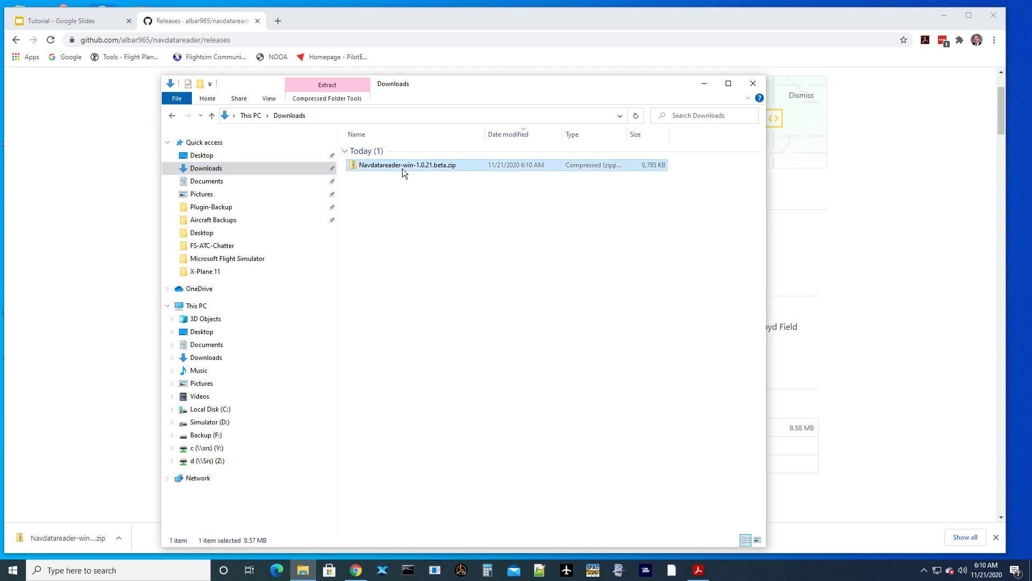
mouse_move(430, 222)
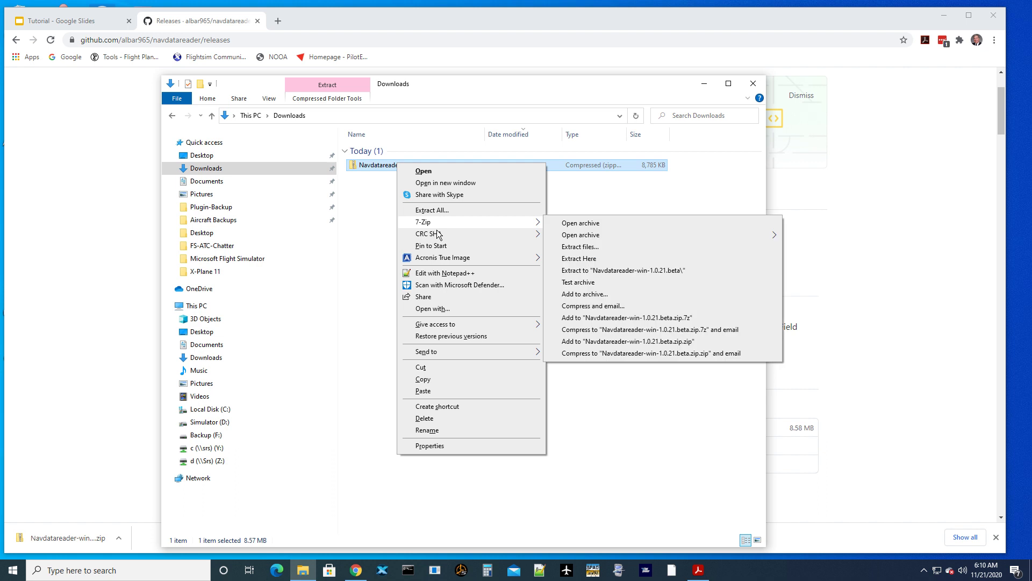
click(578, 259)
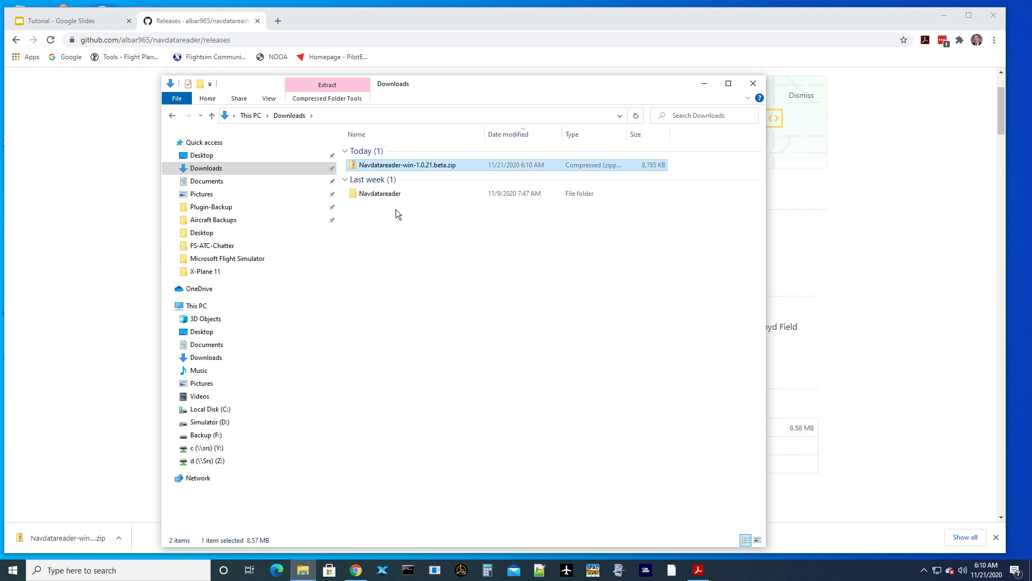
right_click(404, 170)
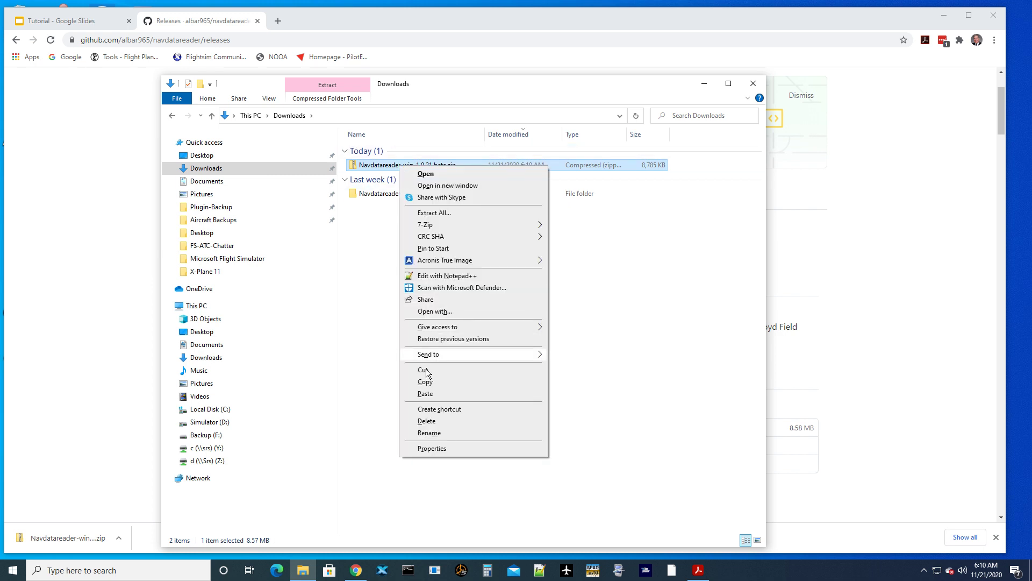
click(434, 424)
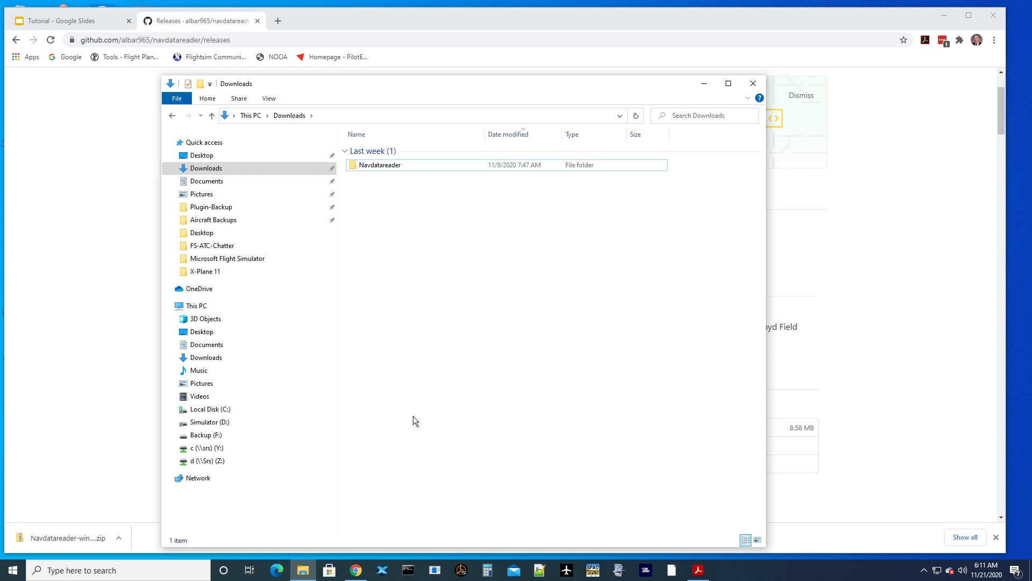
Search Windows for "run cmd", open Command Prompt, and place its window over the File Explorer window
click(421, 576)
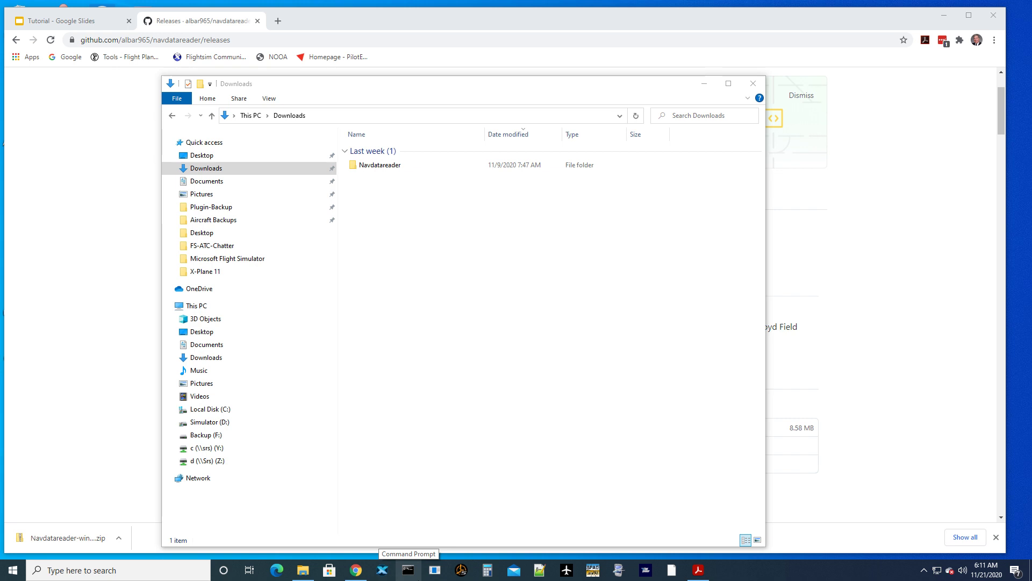
click(114, 573)
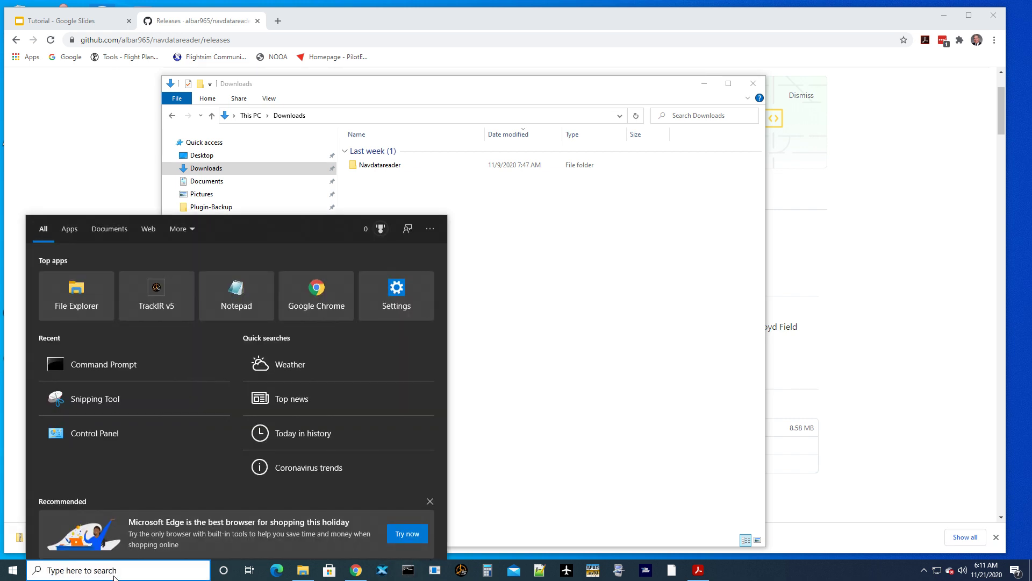
text(run )
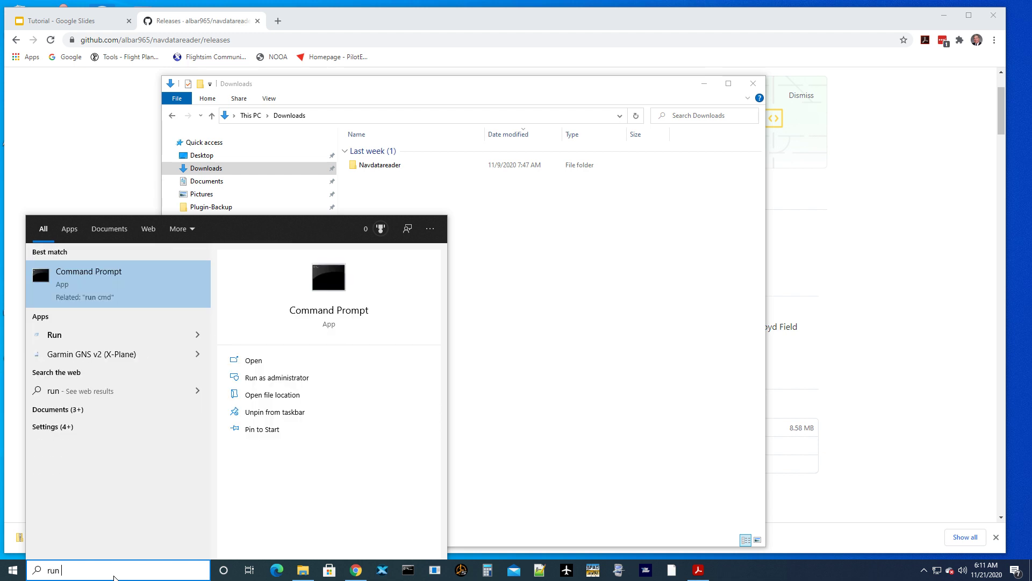
text(cmd)
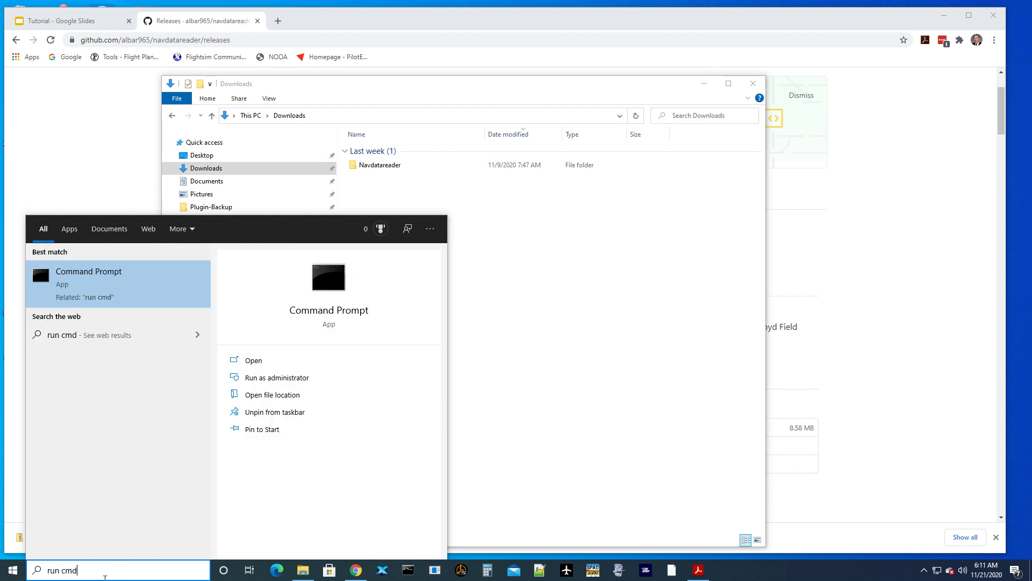
click(79, 285)
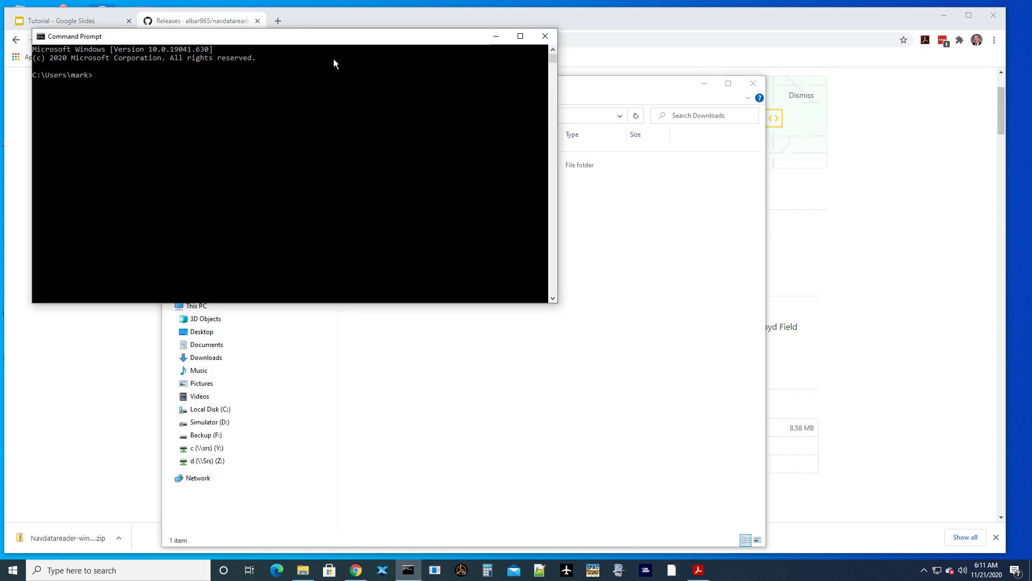
drag(331, 42, 554, 140)
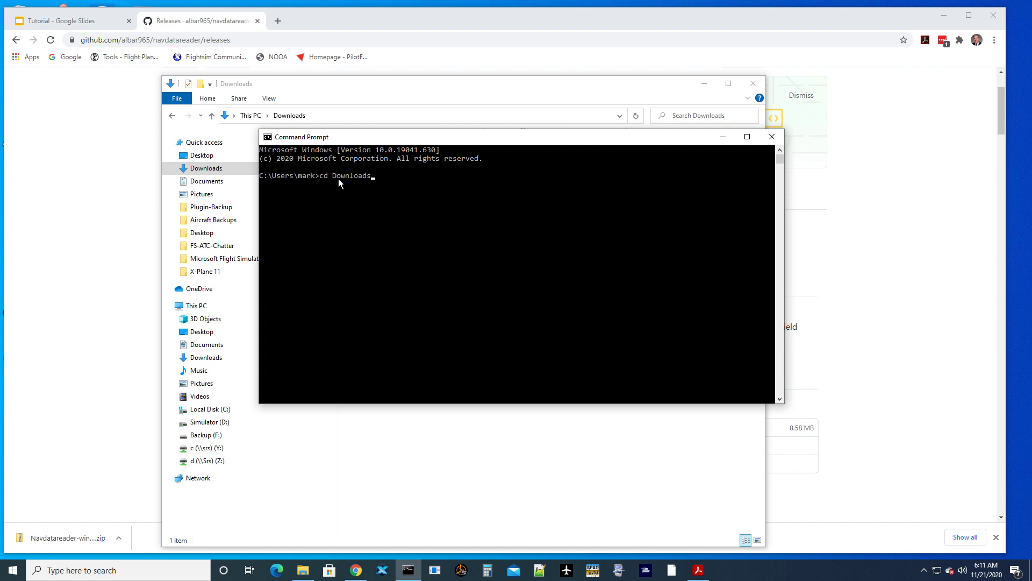
Change the Command Prompt directory to Downloads and list its contents with dir
key(Return)
text(dir)
key(Return)
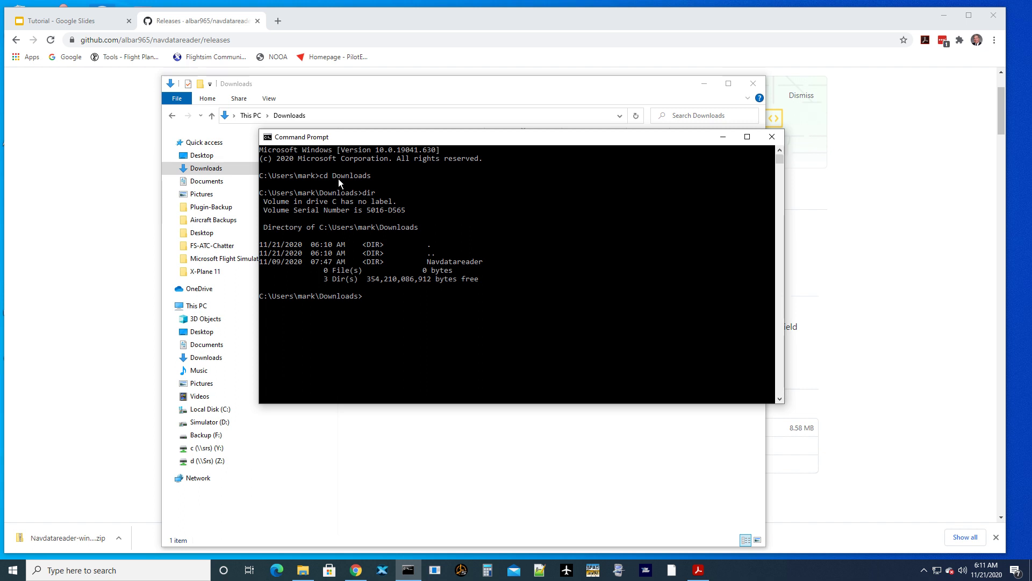
Change into the Navdatareader directory and list its files with dir
text(cd Nav)
key(Tab)
key(Return)
text(dir)
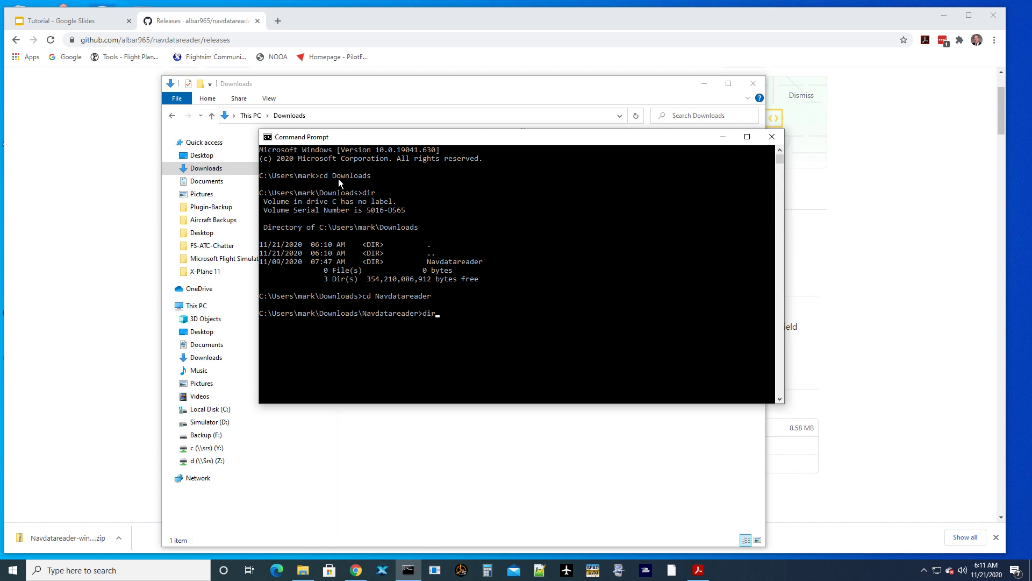
key(Return)
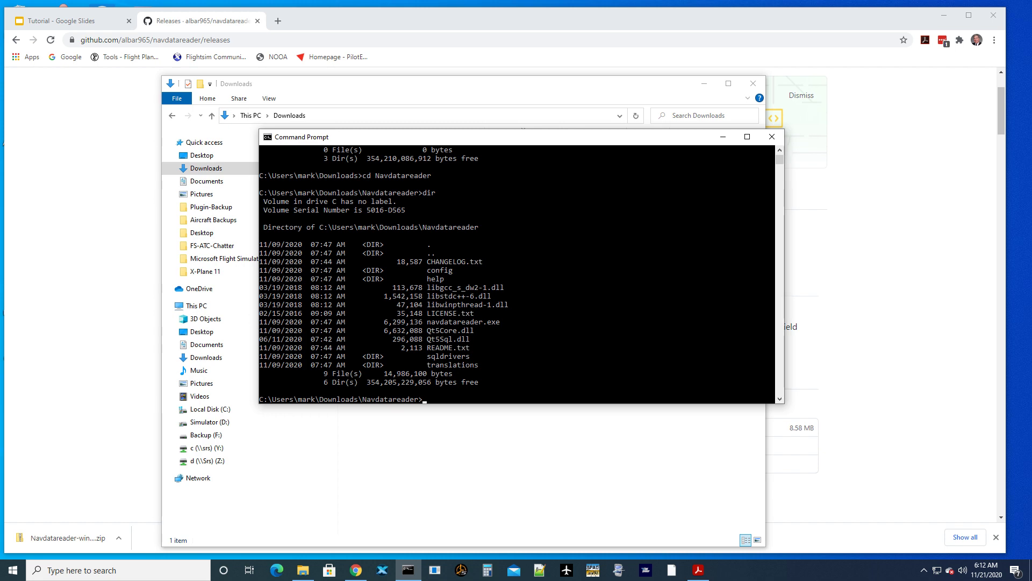
Switch to UserGuide.pdf in Adobe Acrobat Reader and copy the command line "NavDataReader –f MSFS –o navdata-Msfs.sqlite"
key(alt+Tab)
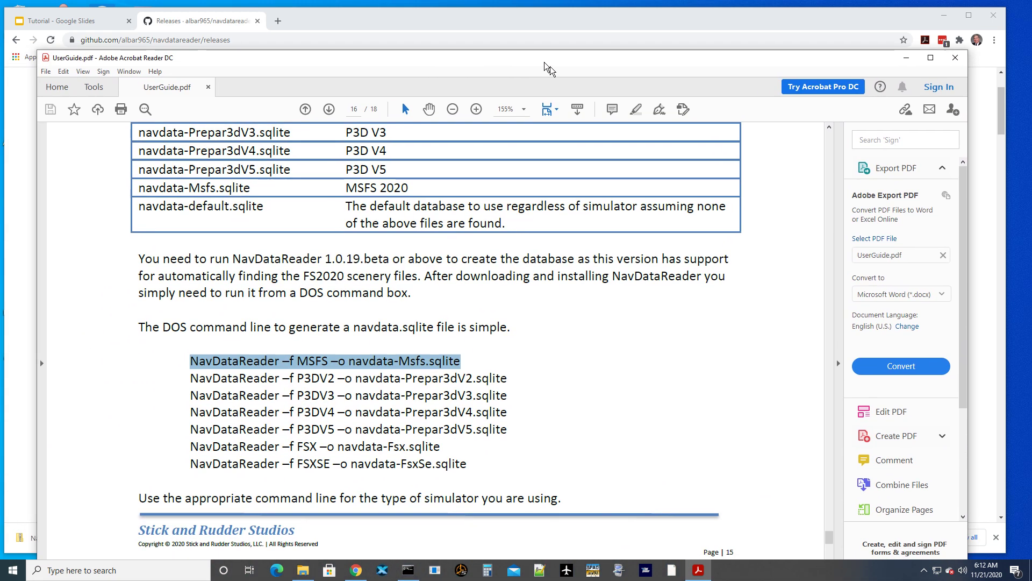
drag(544, 62, 570, 24)
scroll(695, 287, up, 3)
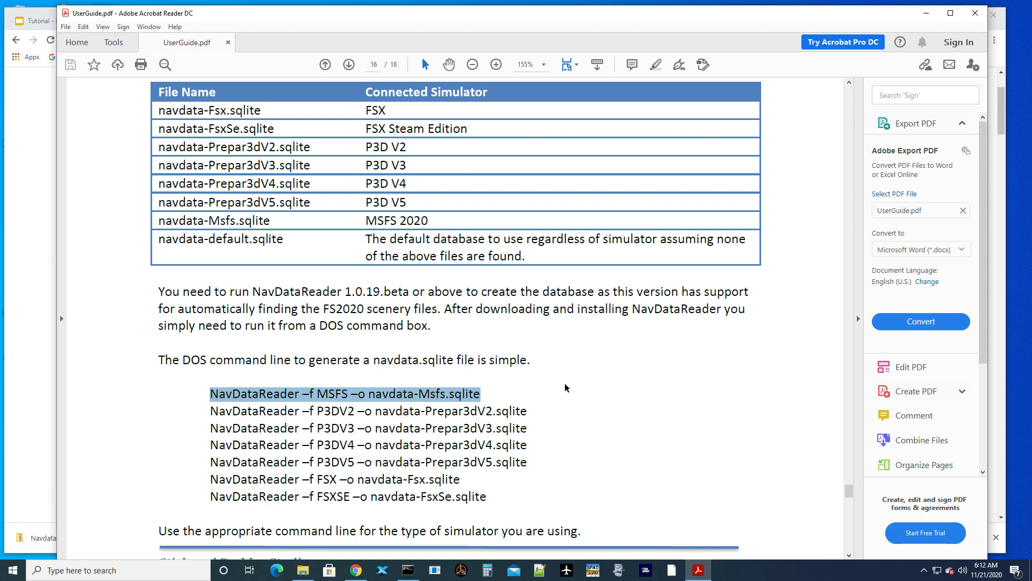
scroll(565, 376, down, 1)
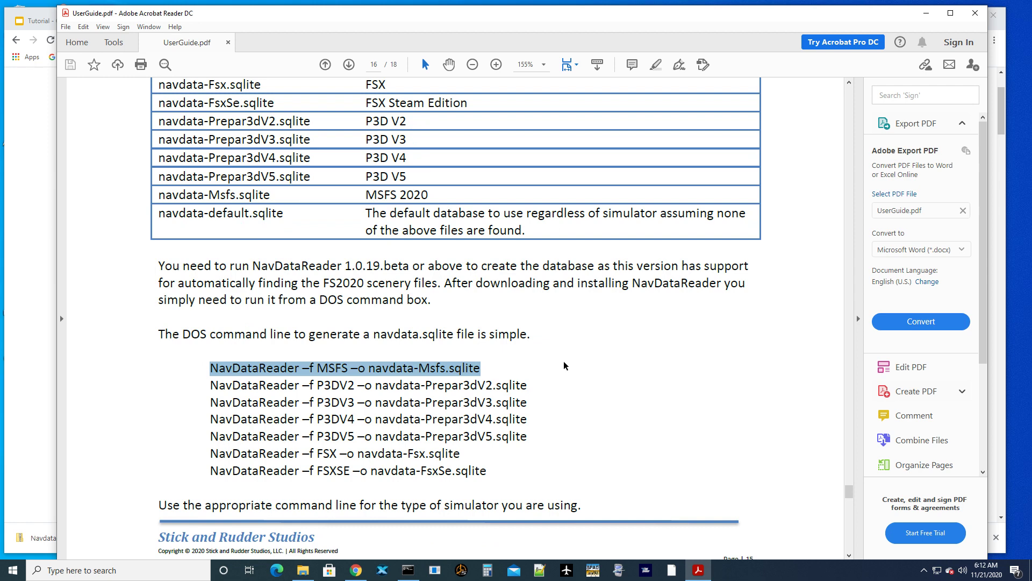
click(283, 344)
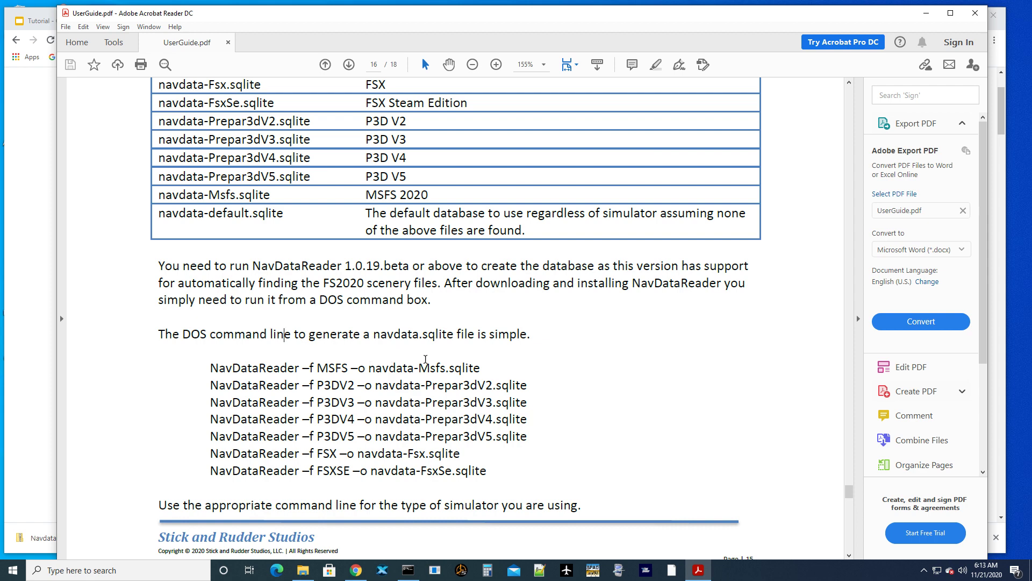
click(483, 368)
drag(476, 375, 254, 372)
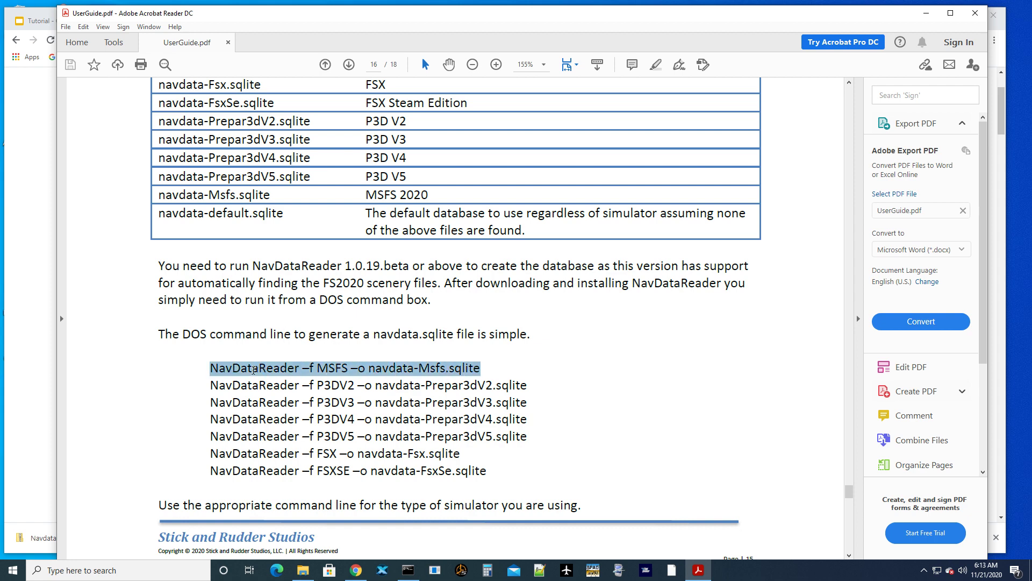
right_click(256, 372)
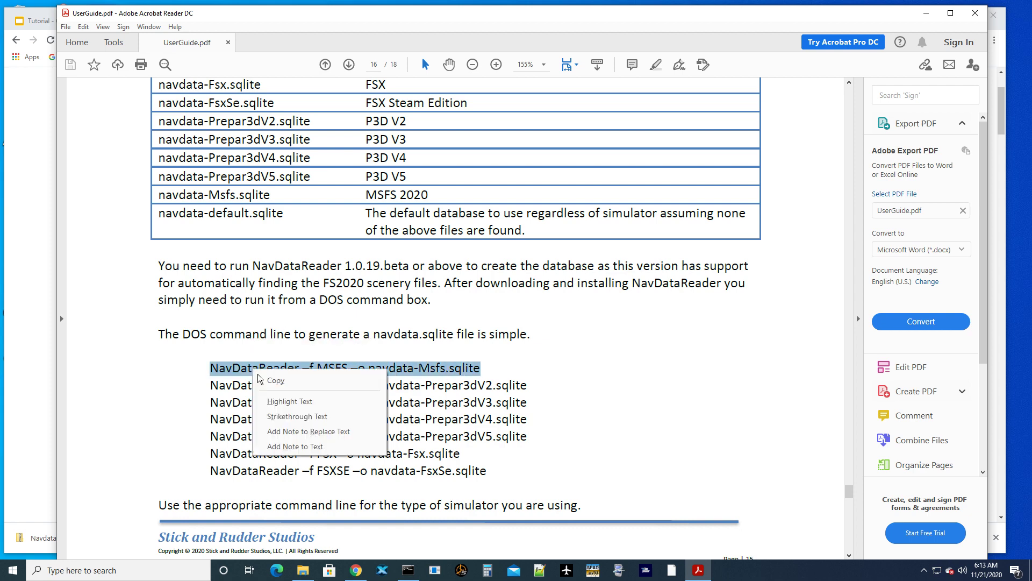
click(284, 383)
Switch to Command Prompt, run "NavDataReader -f MSFS -o navdata-Msfs.sqlite" in the Navdatareader folder, and list the folder's files with dir
click(408, 569)
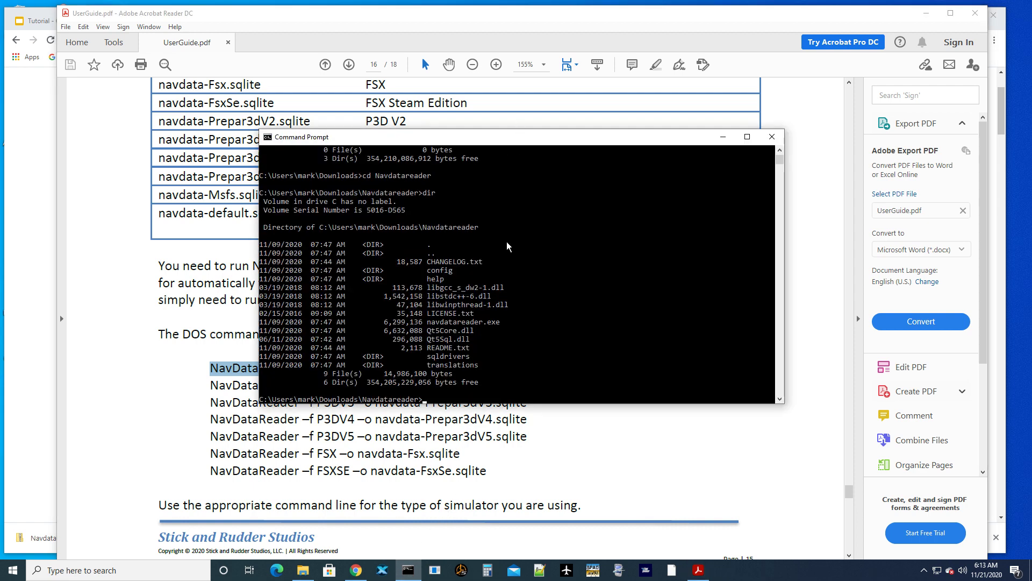
key(ctrl+v)
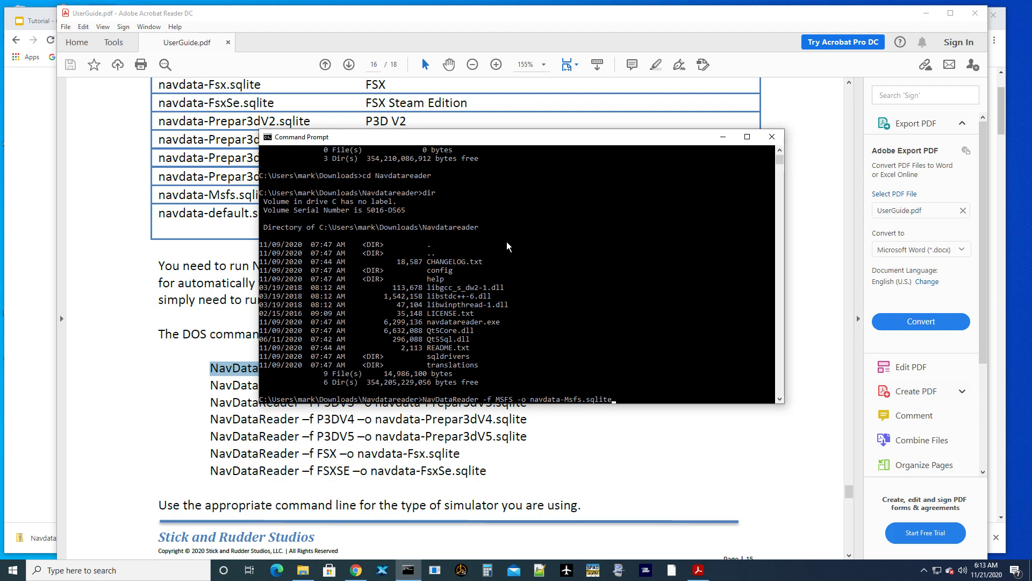
key(Return)
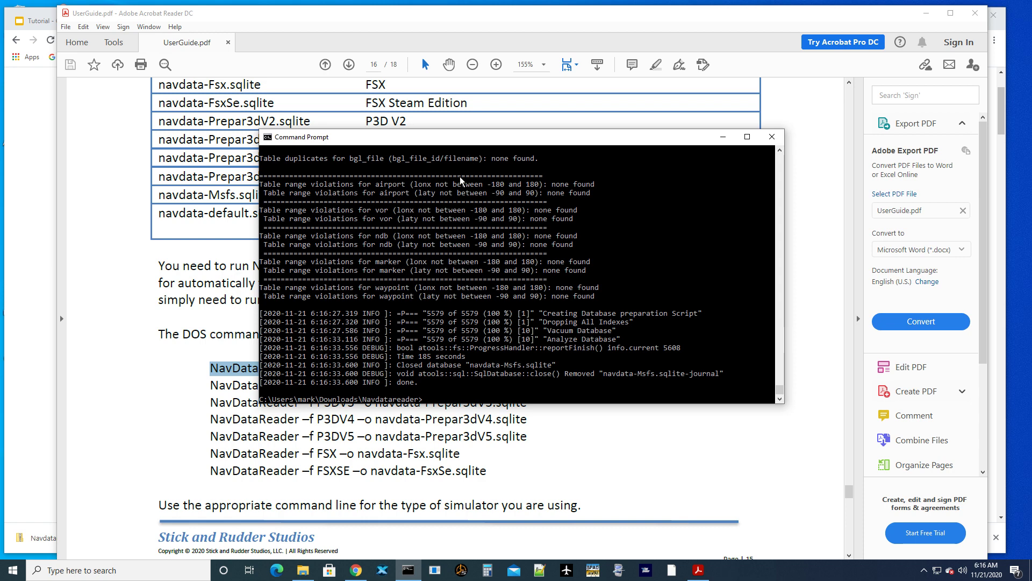
text(ir)
key(Return)
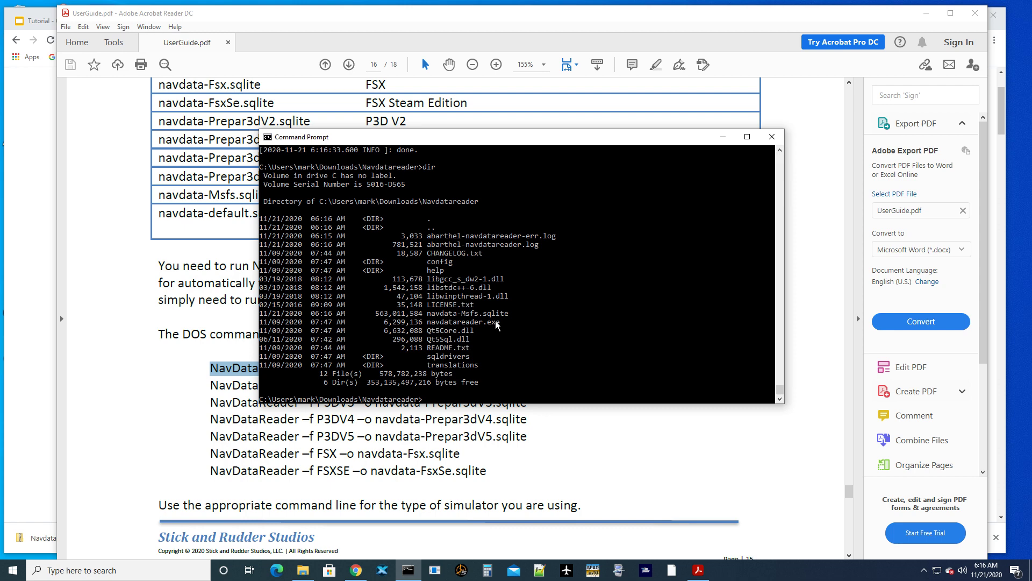
Switch to File Explorer and copy navdata-Msfs.sqlite from the Navdatareader folder in Downloads
key(alt+Tab)
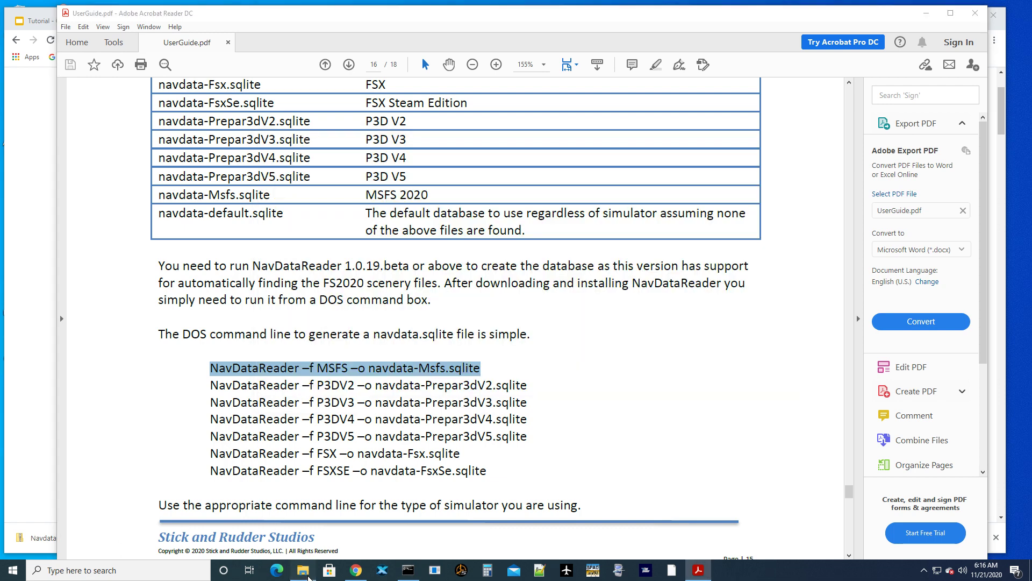
click(303, 570)
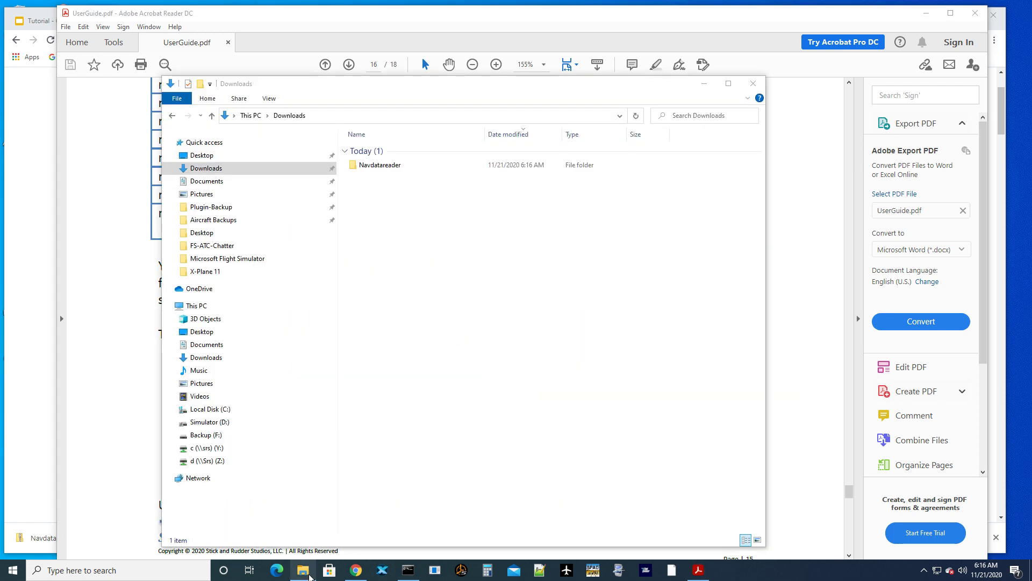
double_click(391, 165)
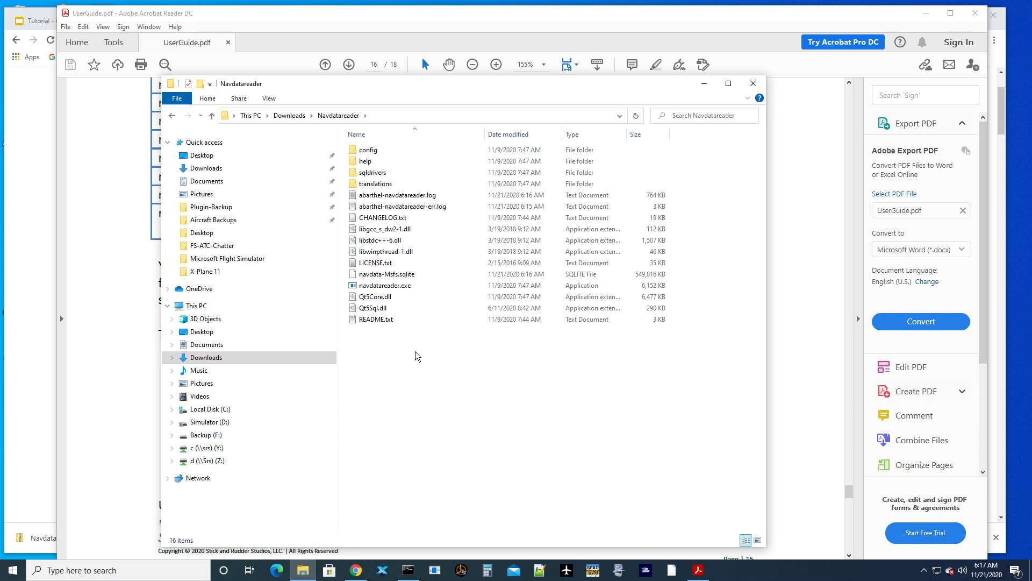
click(410, 280)
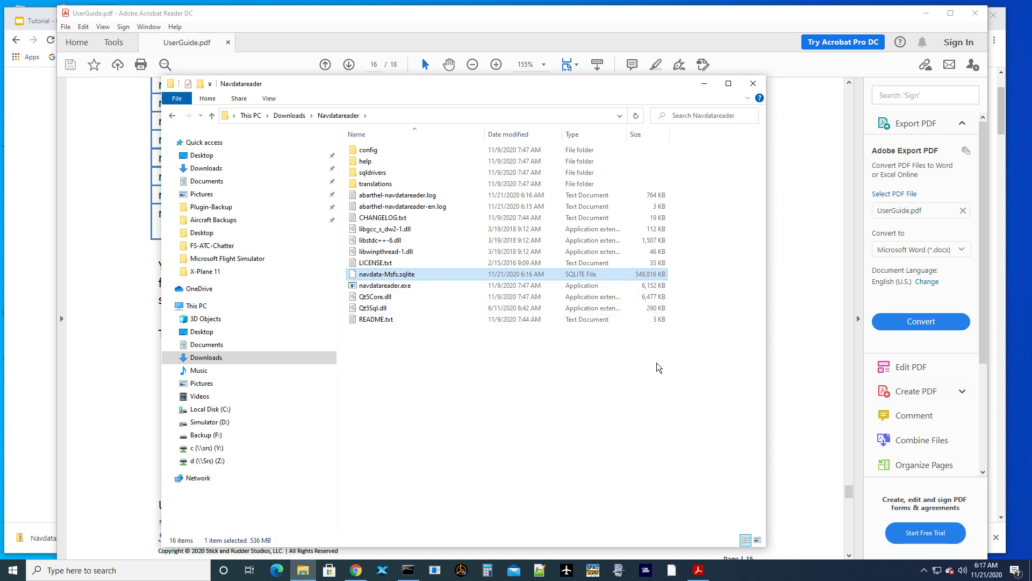
right_click(434, 279)
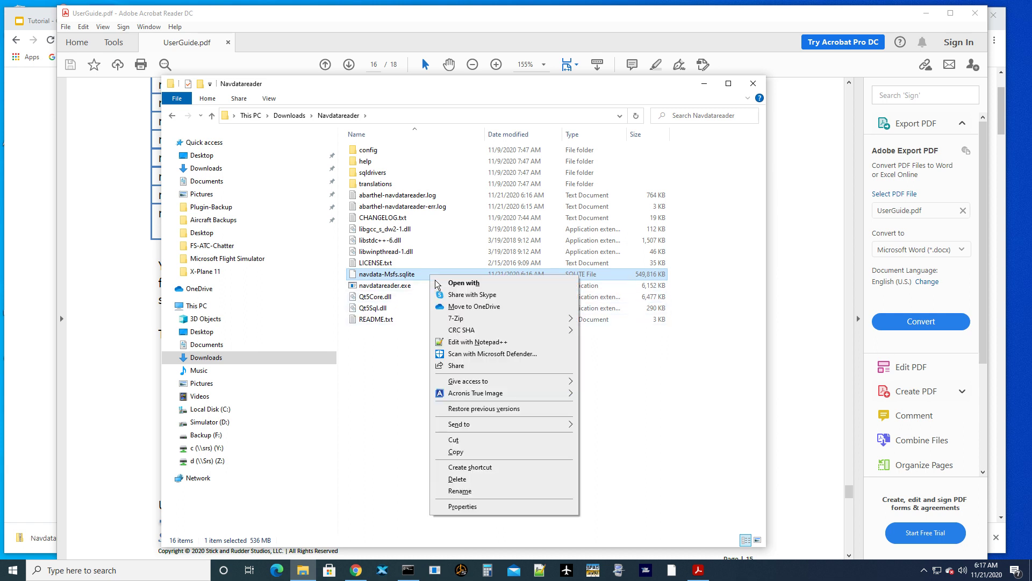
click(455, 451)
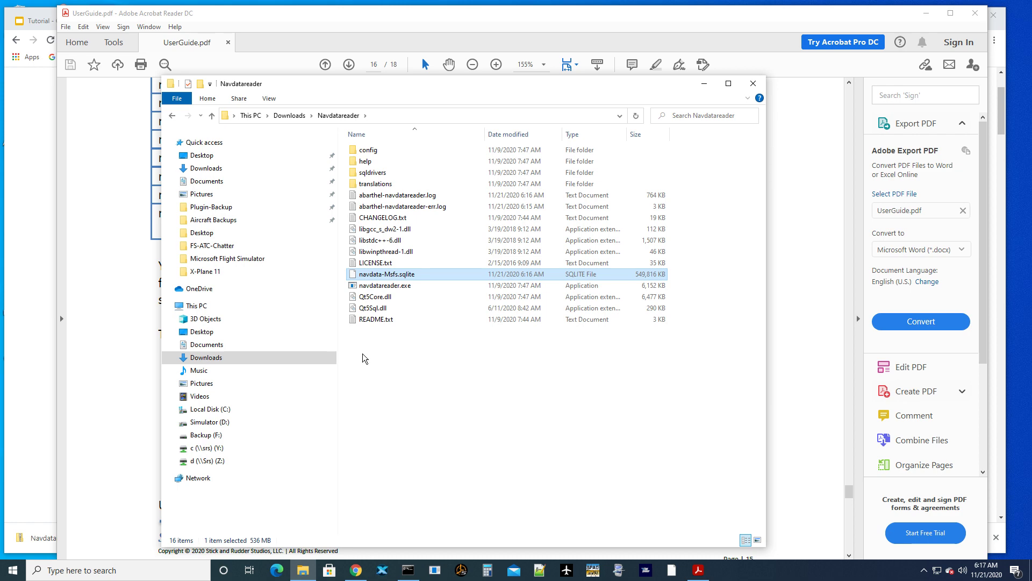
Paste the copied navdata-Msfs.sqlite into the FS-ATC-Chatter folder under FS2020_Plugins on the Simulator (D:) drive
click(207, 423)
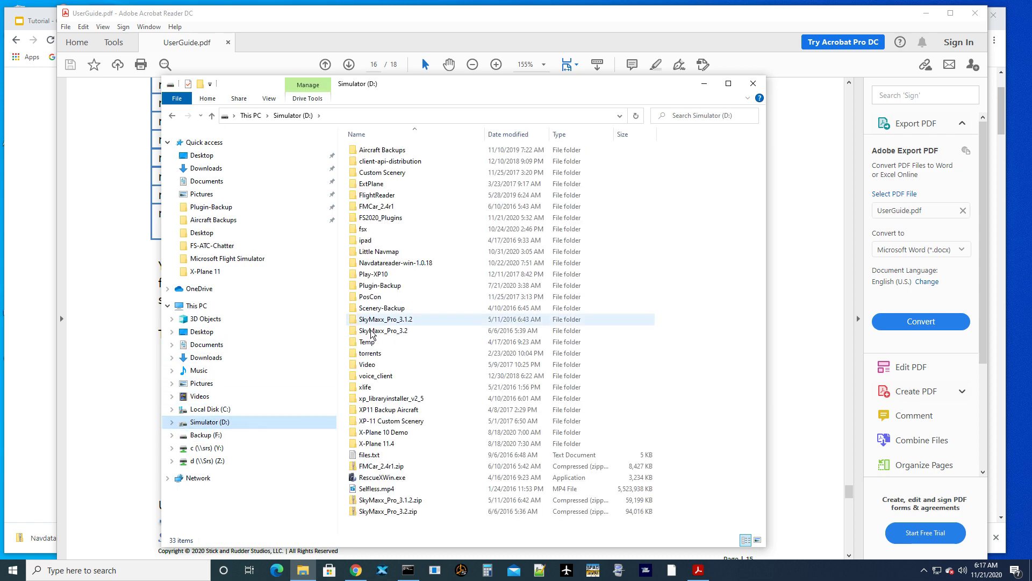
double_click(383, 222)
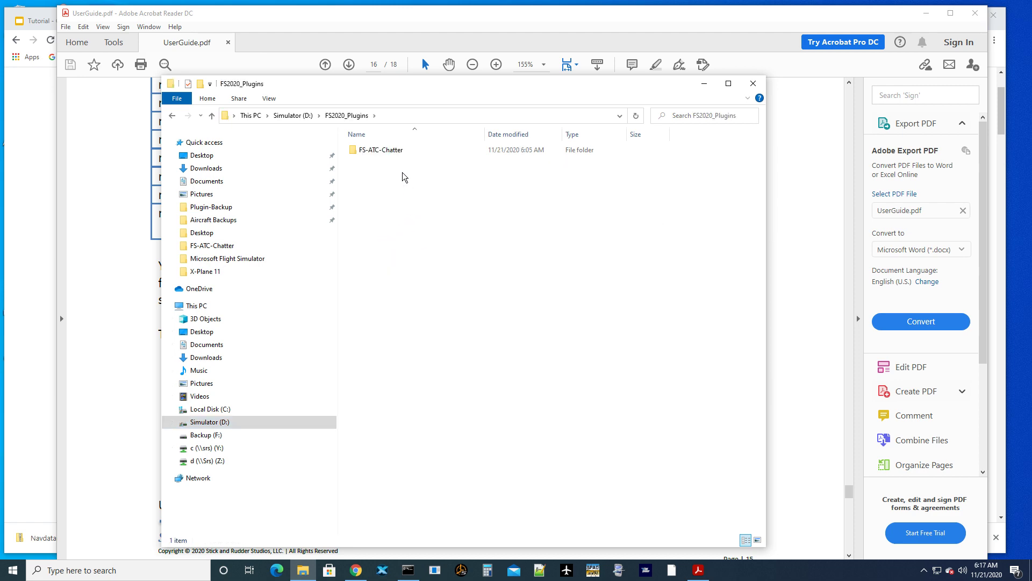
double_click(396, 155)
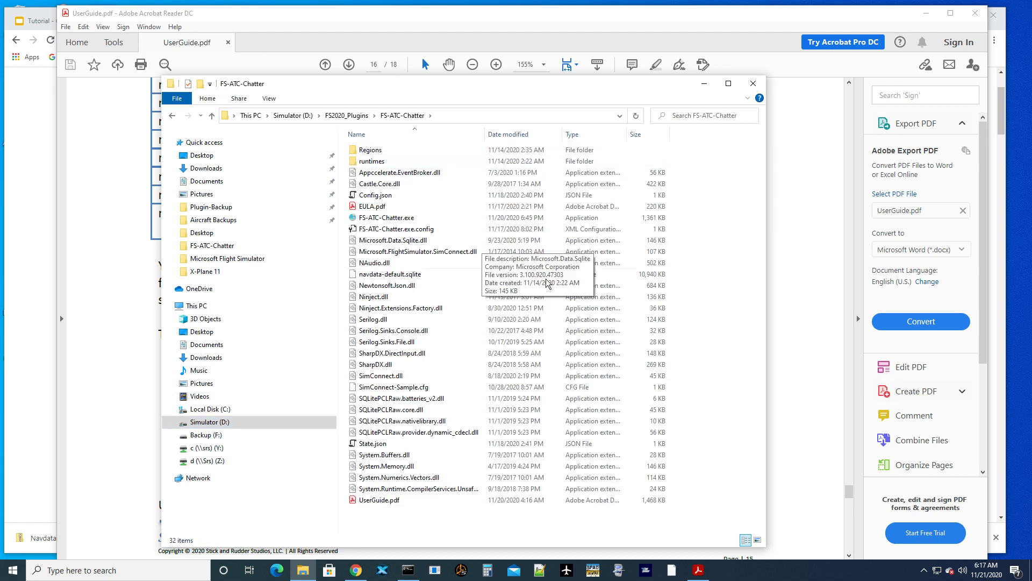
right_click(719, 292)
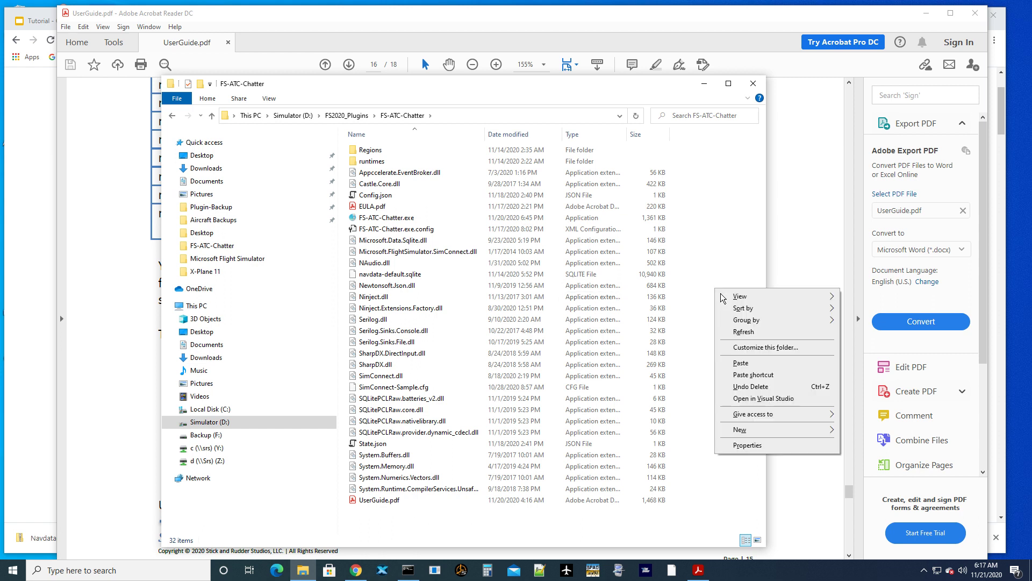
click(747, 368)
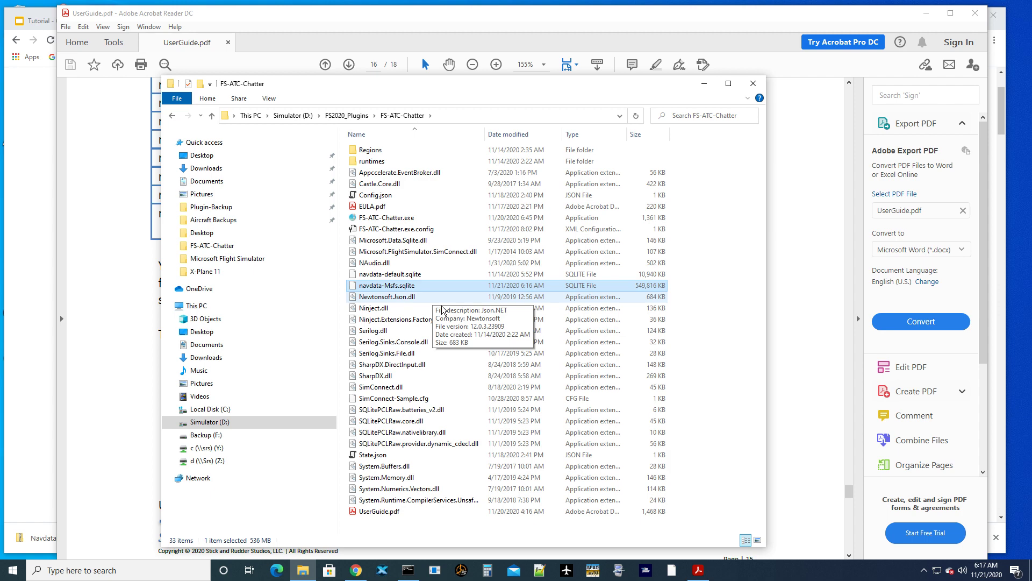
Launch FS-ATC-Chatter.exe from the FS-ATC-Chatter folder and open its log file log20201121.txt in Notepad
click(647, 576)
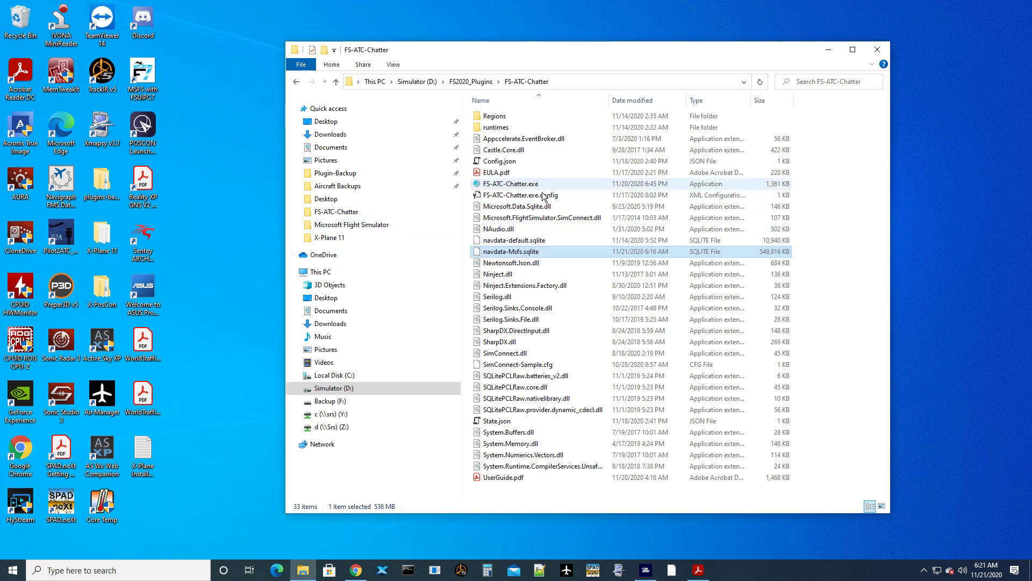
key(f)
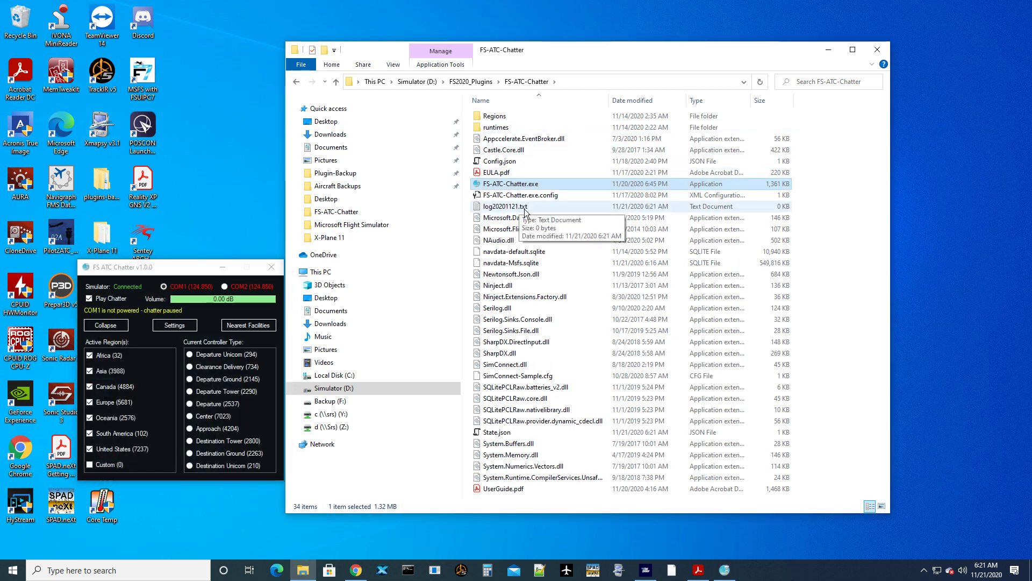
double_click(524, 210)
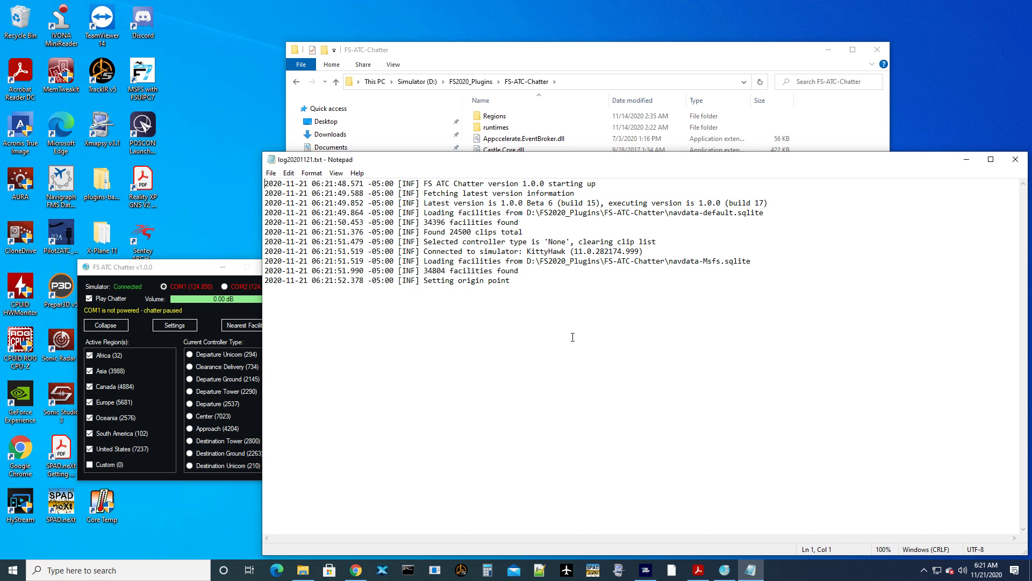